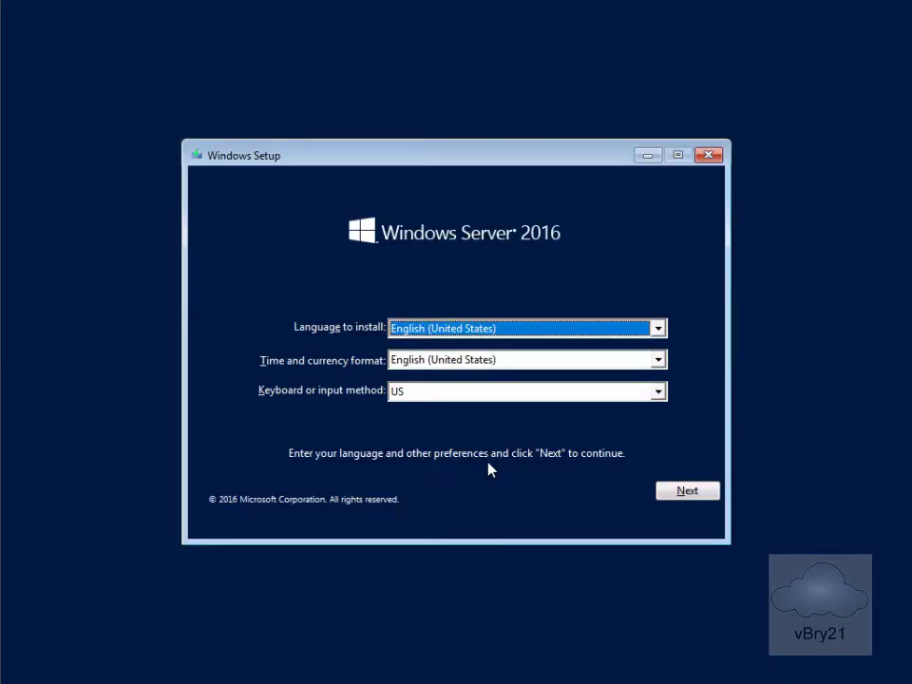
- Keep English (United States) as the language and set time and currency format to English (United Kingdom)
{"action": "left_click", "coordinate": [507, 328]}
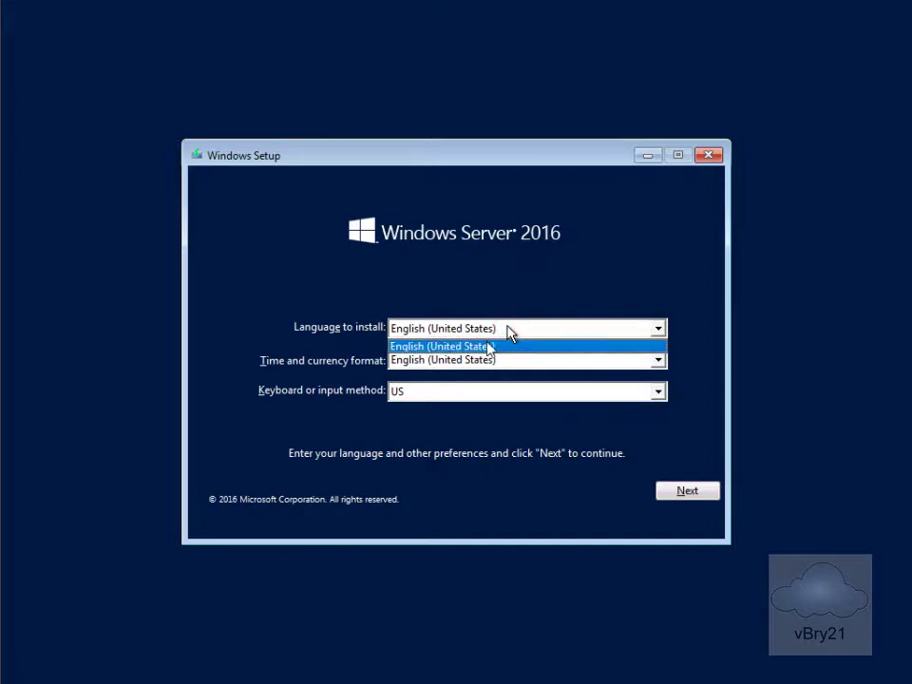
{"action": "left_click", "coordinate": [489, 348]}
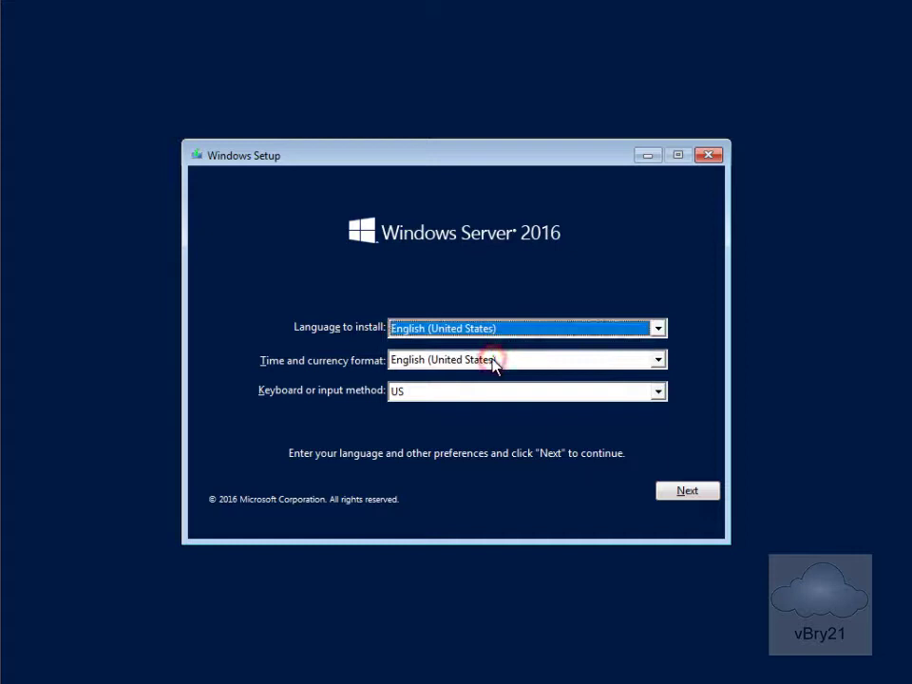
{"action": "left_click", "coordinate": [494, 360]}
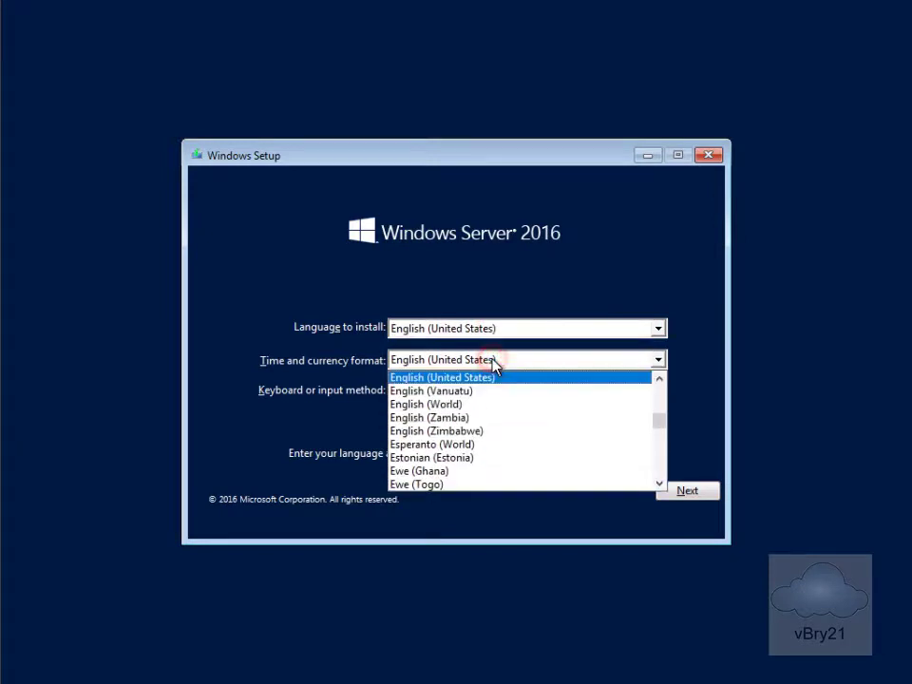
{"action": "left_click", "coordinate": [658, 378]}
{"action": "left_click", "coordinate": [600, 378]}
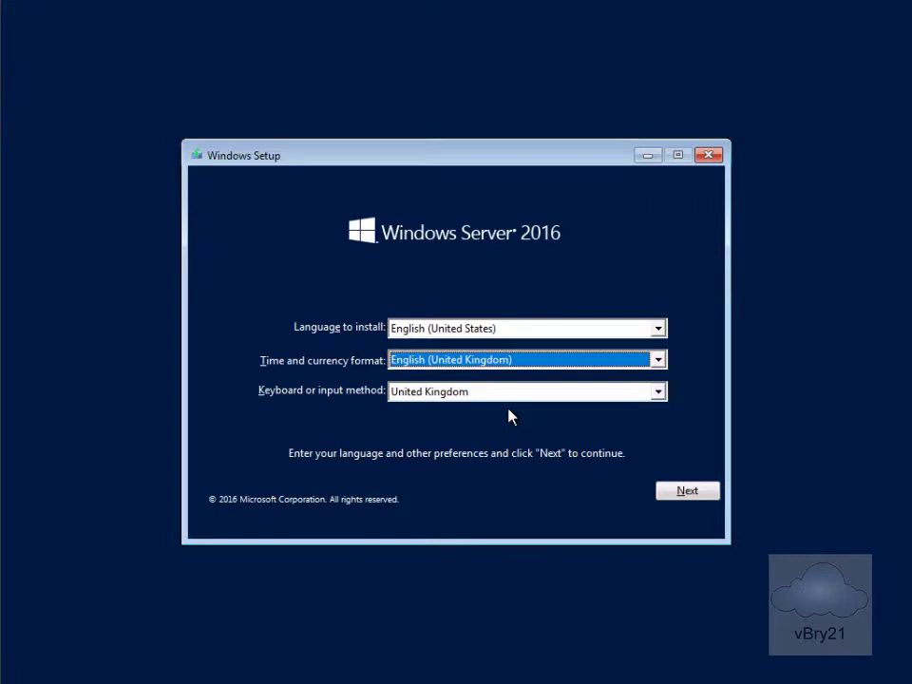
- Accept the language preferences and start Install now to reach the edition list
{"action": "left_click", "coordinate": [689, 495]}
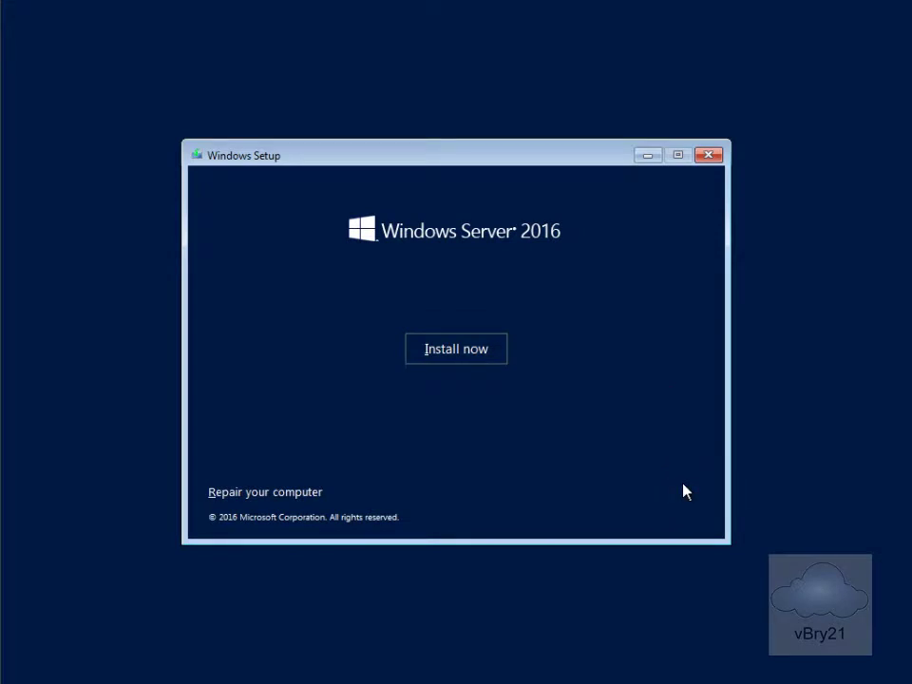
{"action": "left_click", "coordinate": [501, 351]}
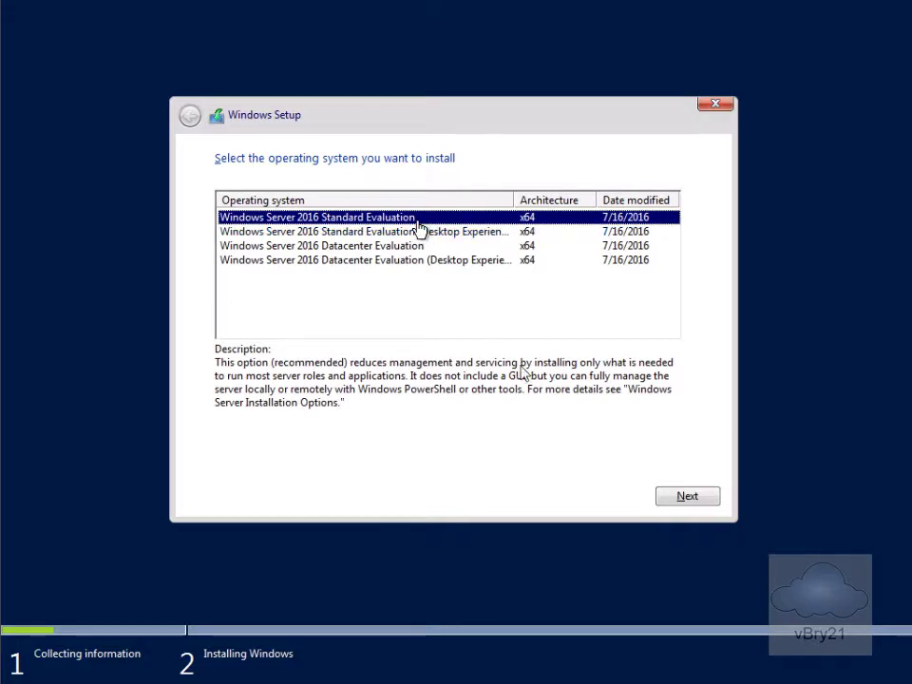
- Choose the Standard Evaluation edition, accept the license terms, and select Custom: Install Windows only (advanced)
{"action": "left_click", "coordinate": [677, 500]}
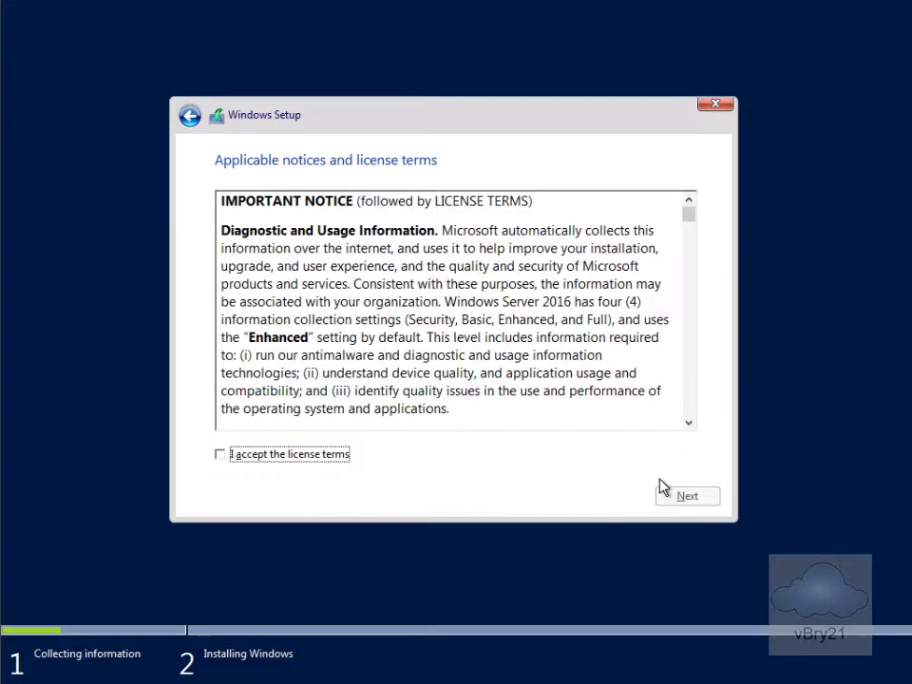
{"action": "left_click", "coordinate": [221, 455]}
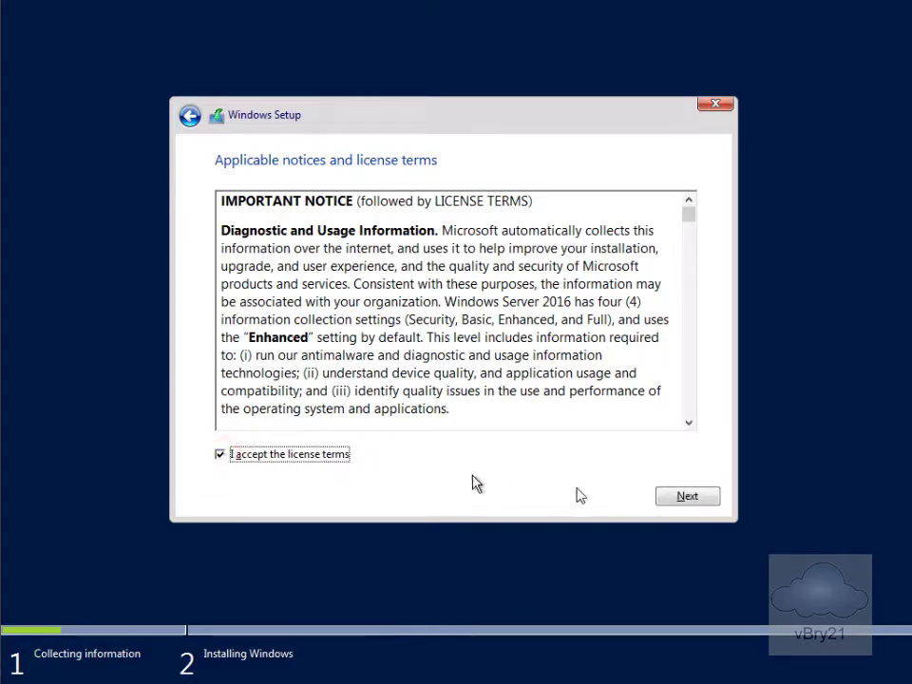
{"action": "left_click", "coordinate": [657, 495]}
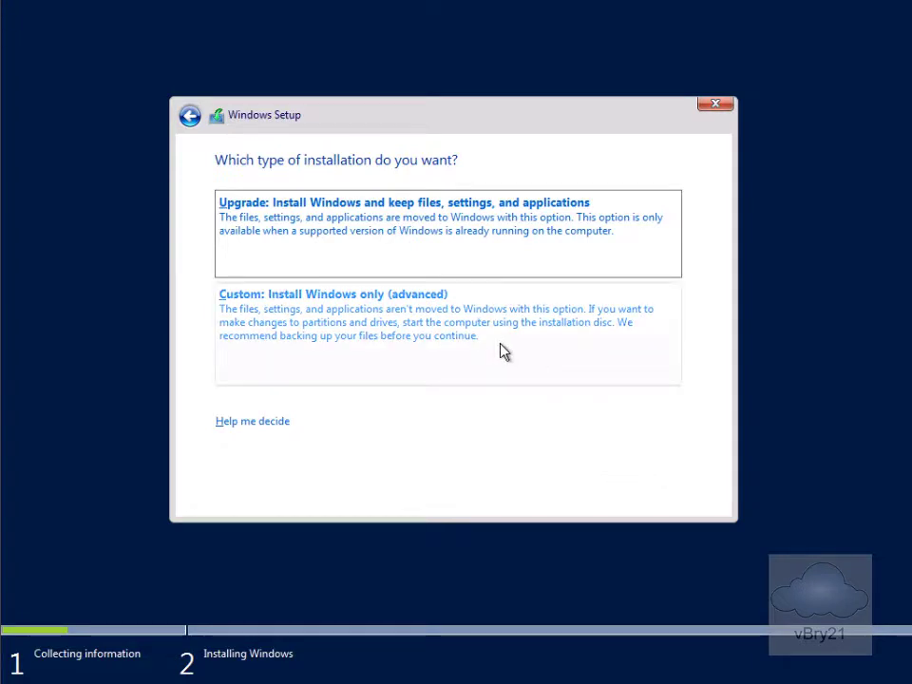
{"action": "left_click", "coordinate": [501, 349]}
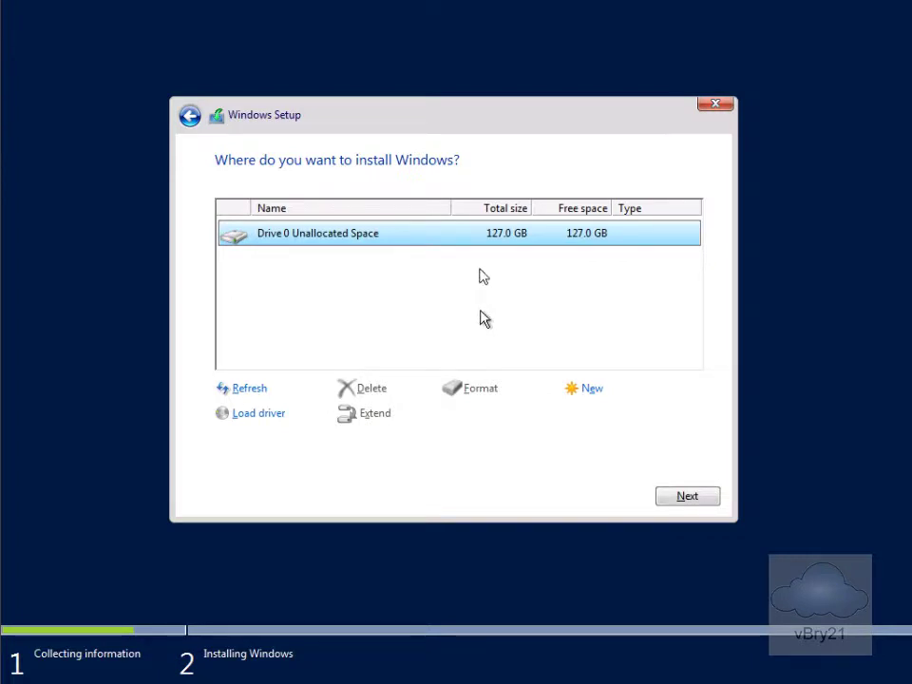
- Install Windows on Drive 0's 127.0 GB unallocated space and let setup finish and restart
{"action": "left_click", "coordinate": [668, 495]}
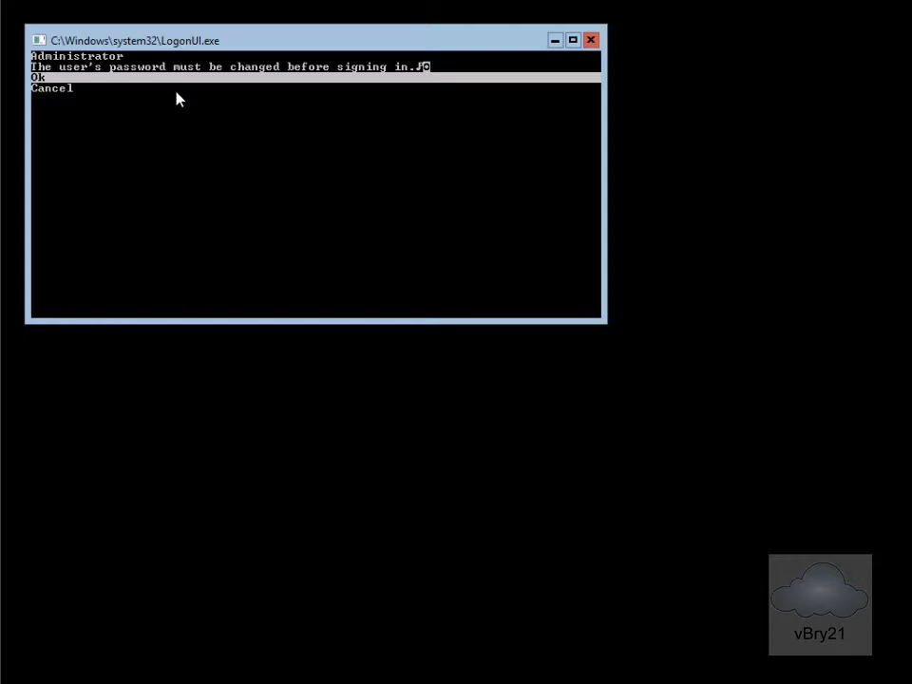
- Confirm the password-change notice to get the New and Confirm password prompts
{"action": "key", "text": "Return"}
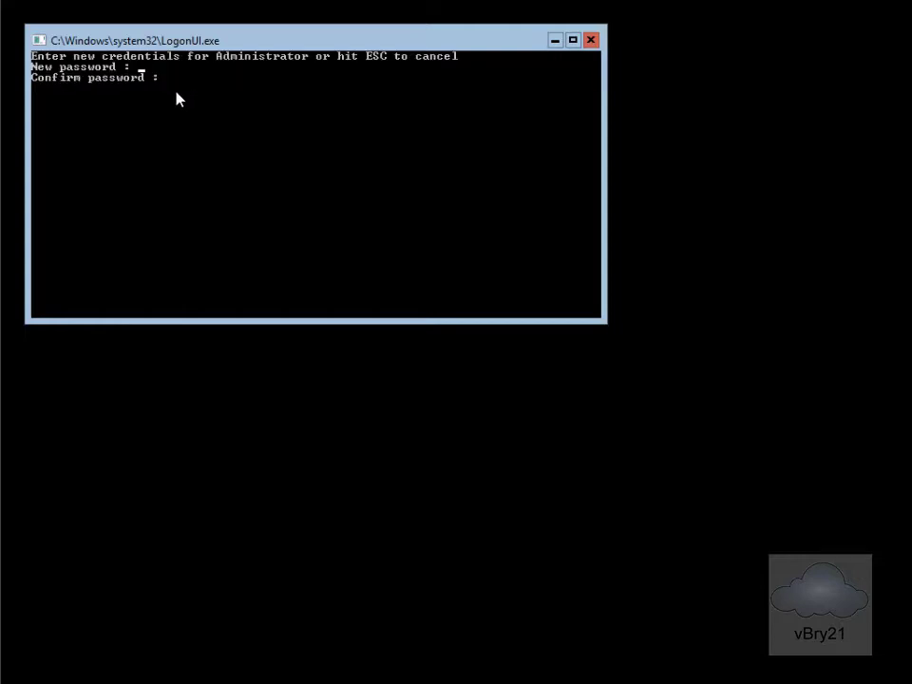
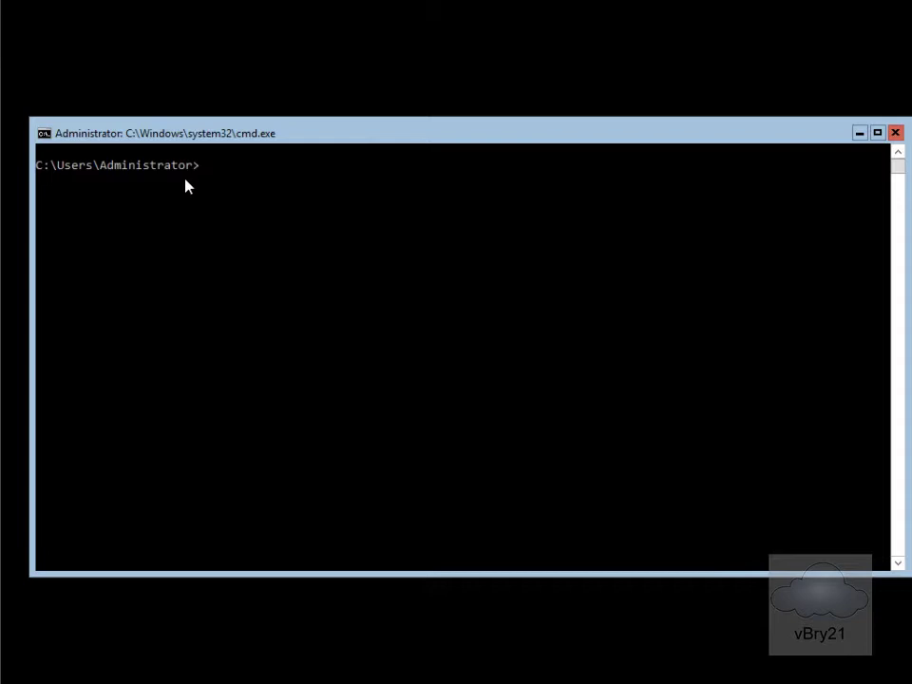
- Run sconfig in the Command Prompt to show the Server Configuration menu
{"action": "left_click", "coordinate": [187, 186]}
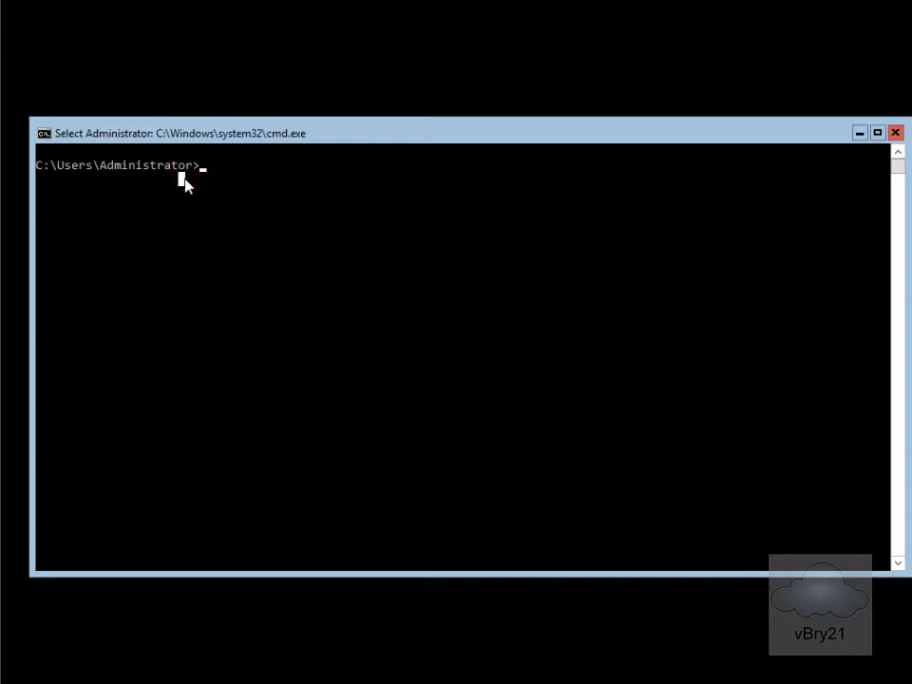
{"action": "type", "text": "sconfig"}
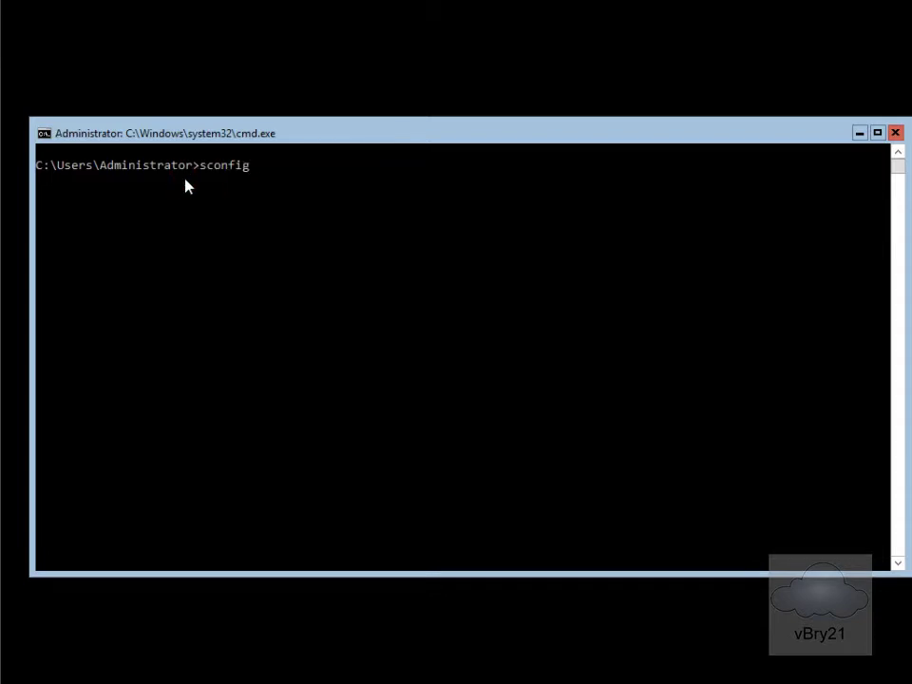
{"action": "key", "text": "Return"}
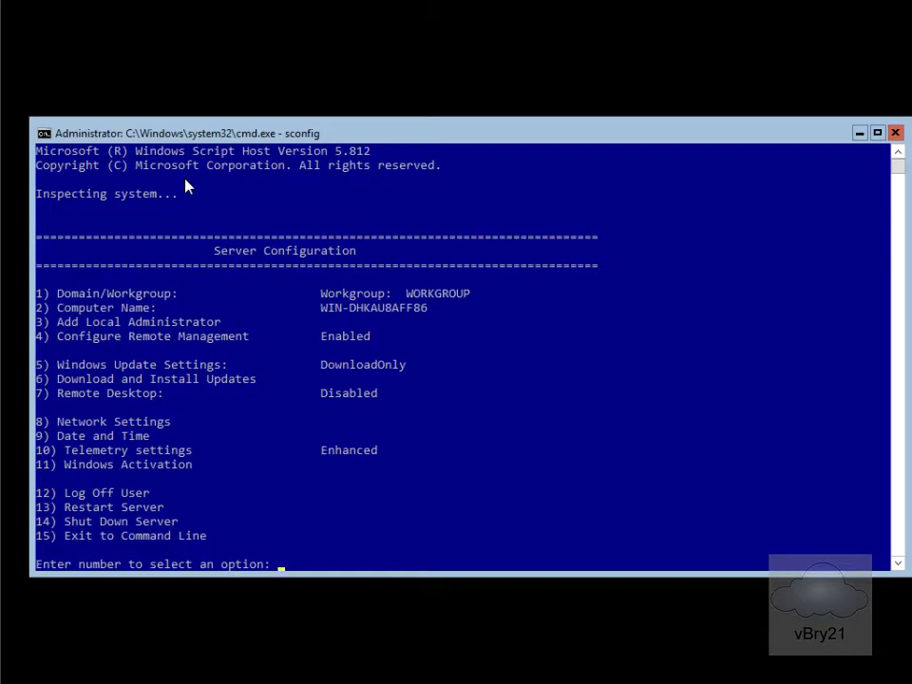
- Rename the computer to LON-SVR6 and accept the server restart
{"action": "type", "text": "2"}
{"action": "key", "text": "Return"}
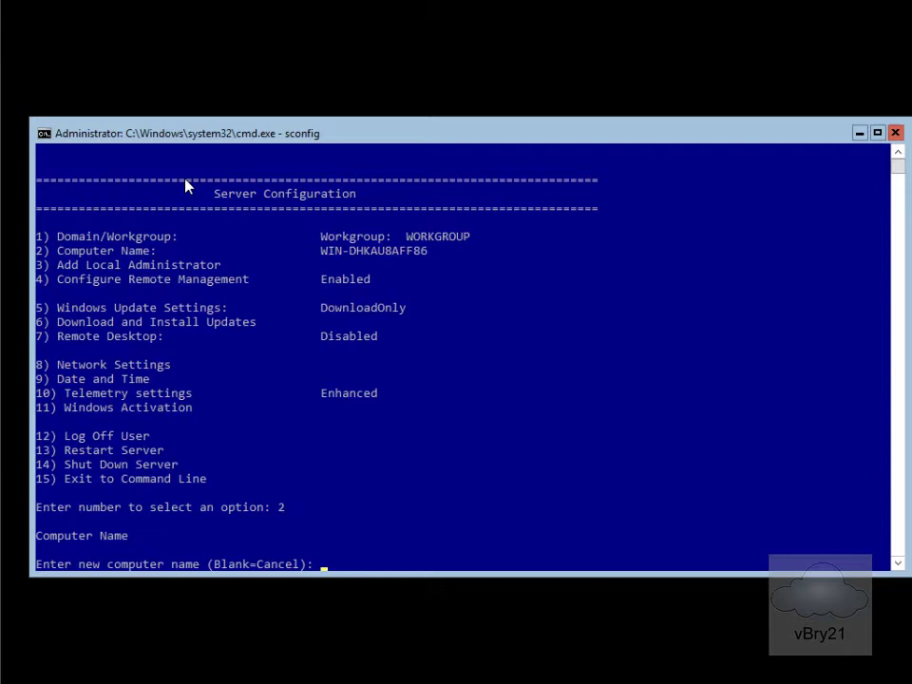
{"action": "type", "text": "LON-SVR6"}
{"action": "key", "text": "Return"}
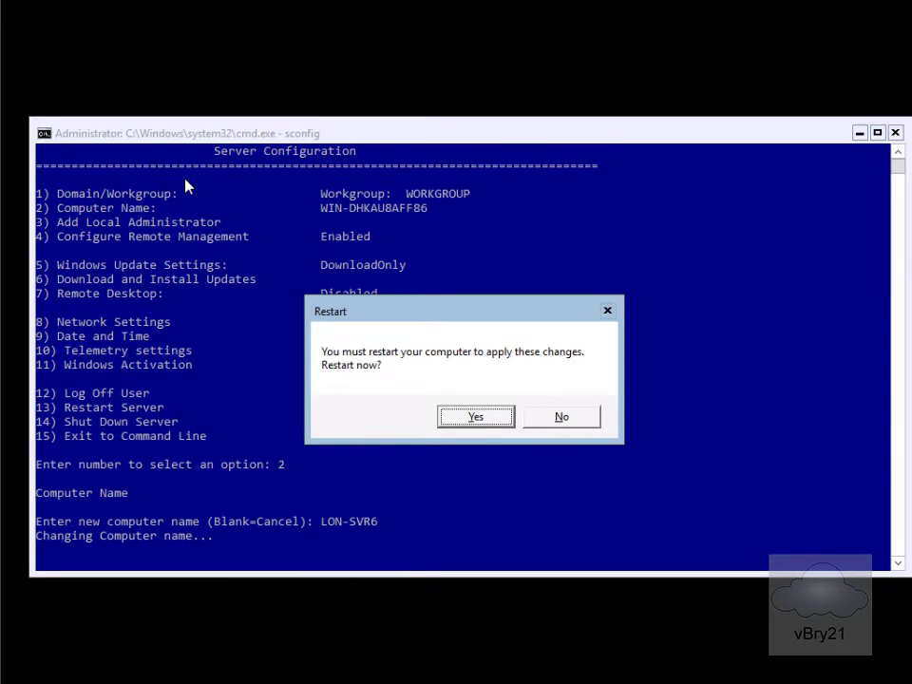
{"action": "left_click", "coordinate": [452, 416]}
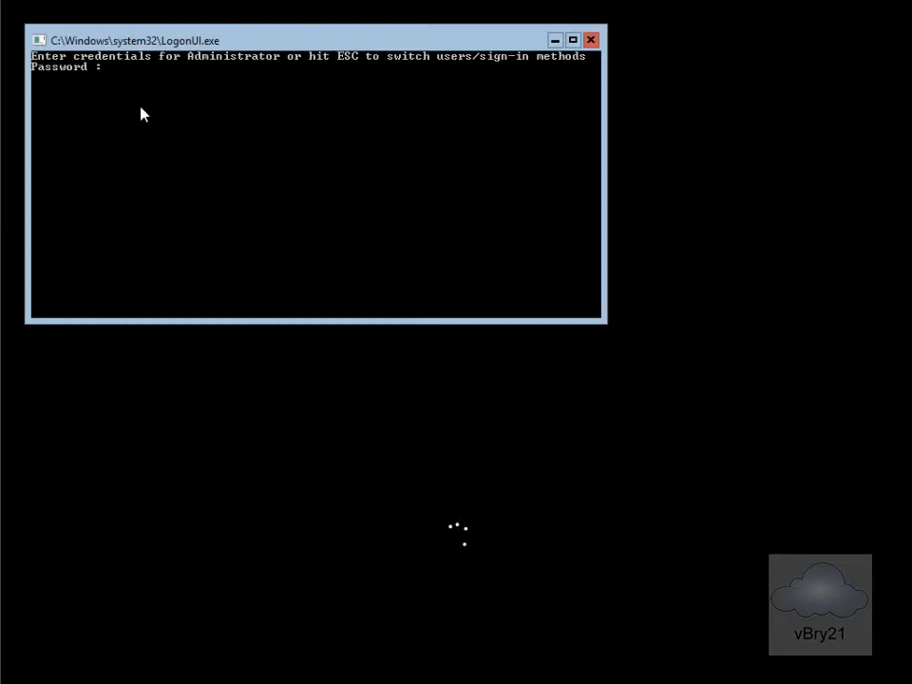
- Sign back in as Administrator and relaunch sconfig, now showing LON-SVR6
{"action": "key", "text": "Return"}
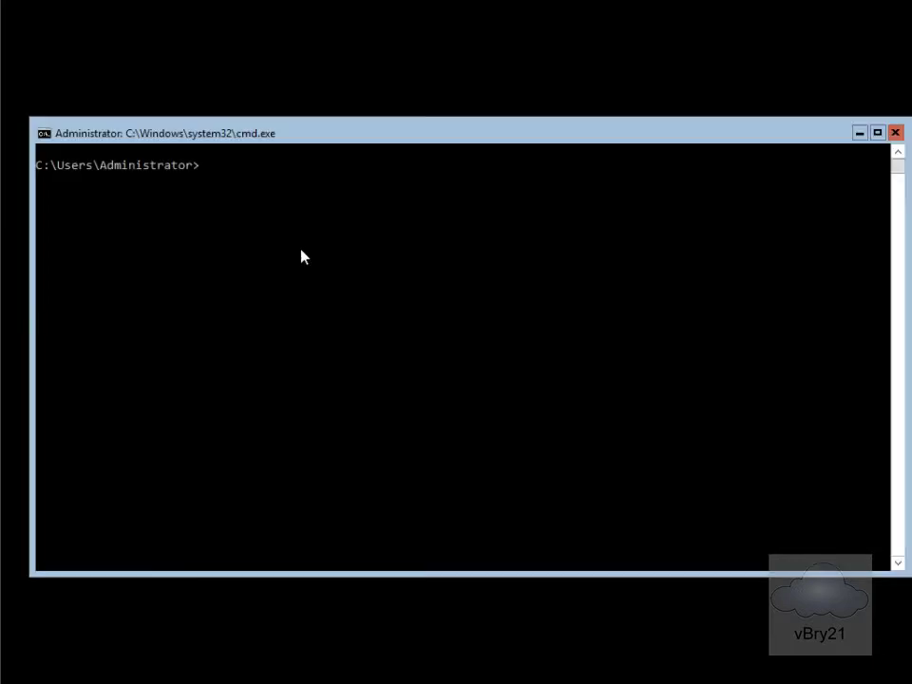
{"action": "type", "text": "sconfig"}
{"action": "key", "text": "Return"}
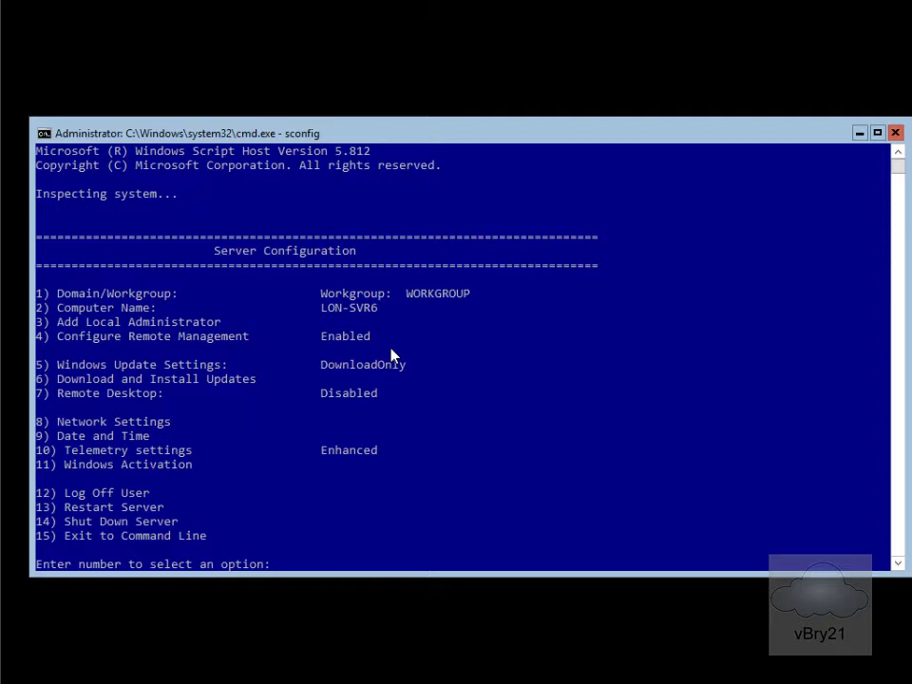
- Go to Network Settings, select adapter 1 and choose to set its address
{"action": "type", "text": "8"}
{"action": "key", "text": "Return"}
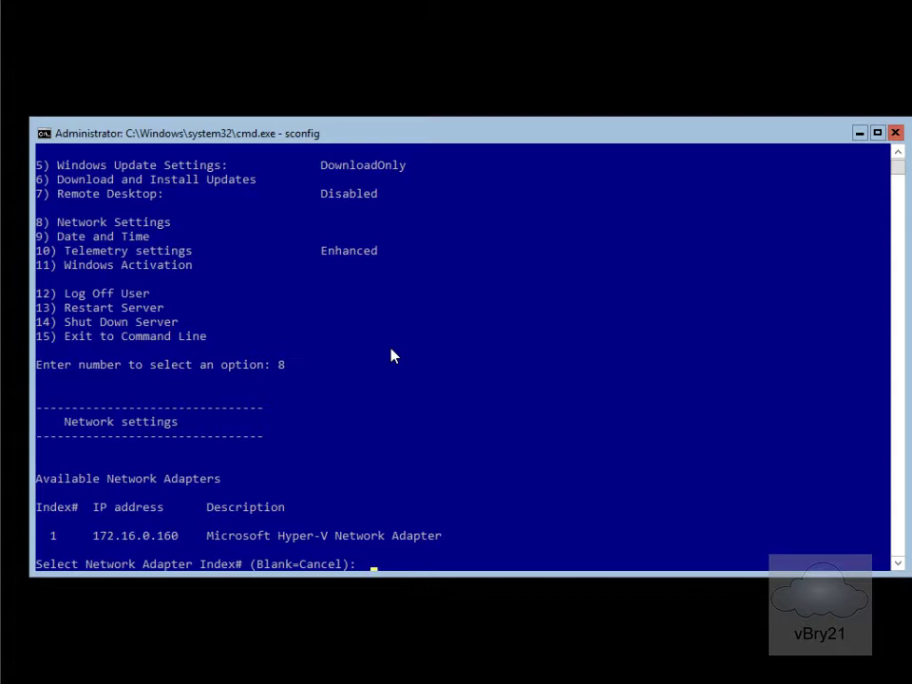
{"action": "type", "text": "1"}
{"action": "key", "text": "Return"}
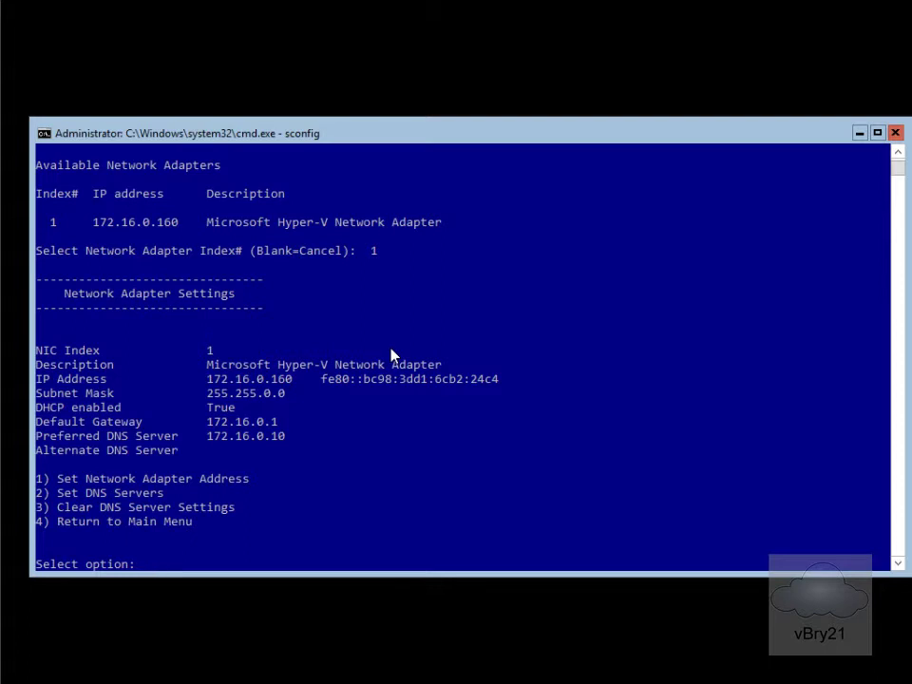
{"action": "type", "text": "1"}
{"action": "key", "text": "Return"}
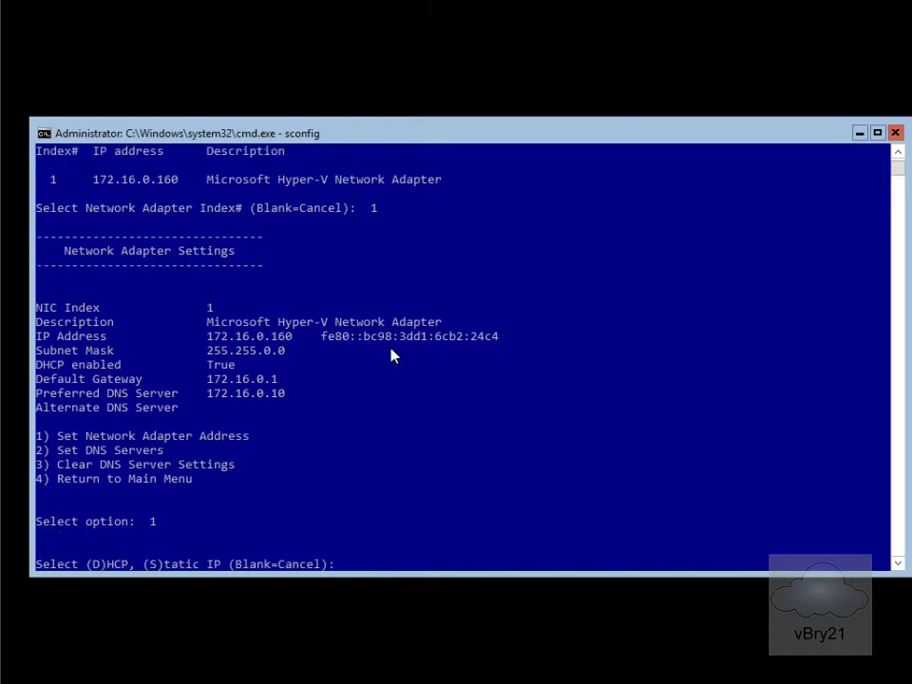
- Give adapter 1 static IP 172.16.0.26, mask 255.255.0.0 and gateway 172.16.0.1
{"action": "type", "text": "s"}
{"action": "key", "text": "Return"}
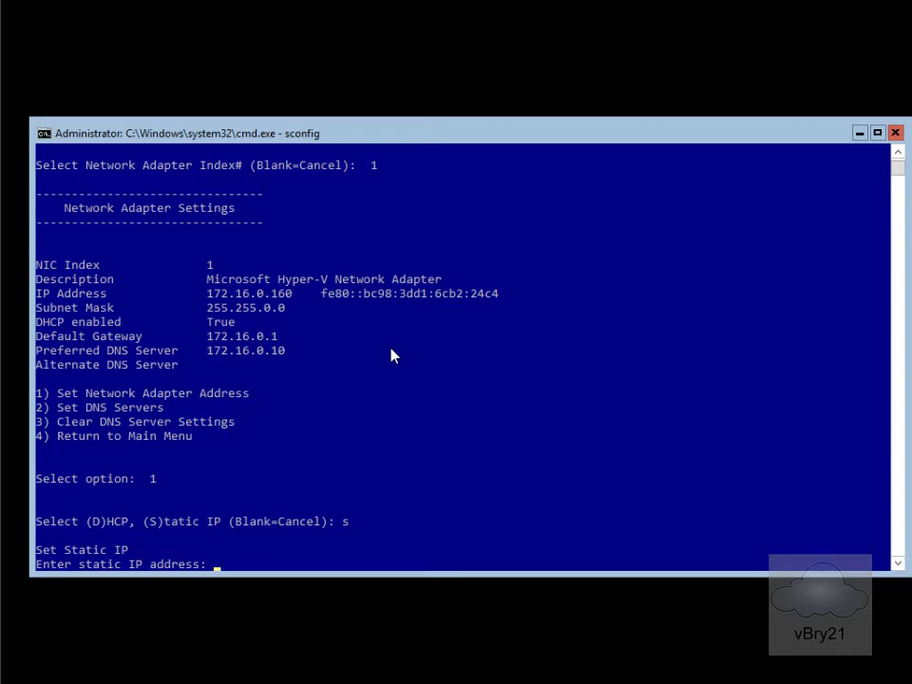
{"action": "type", "text": "172.16.0.26"}
{"action": "key", "text": "Return"}
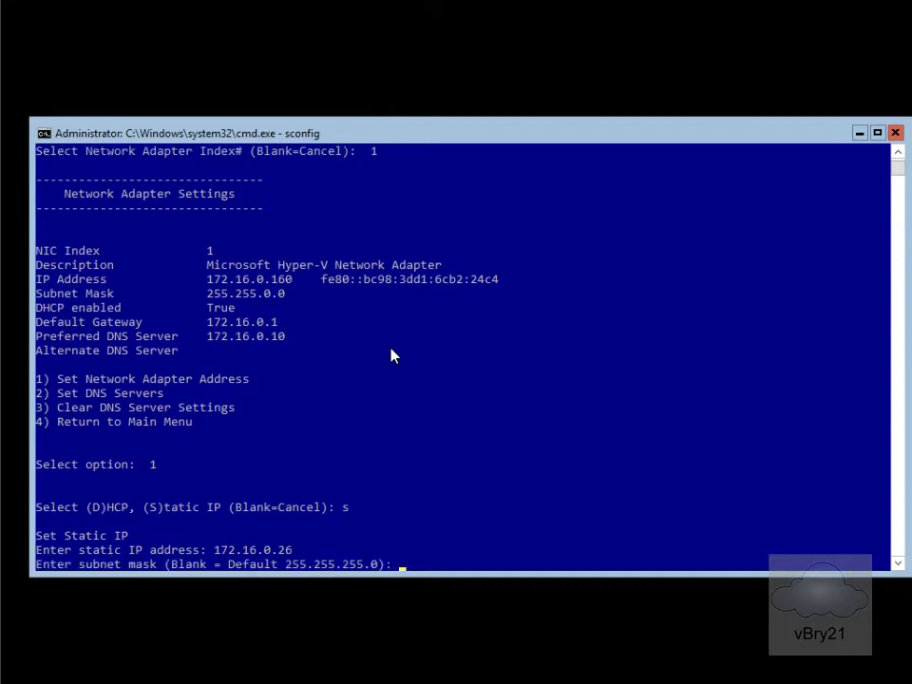
{"action": "type", "text": "255.255.0.0"}
{"action": "key", "text": "Return"}
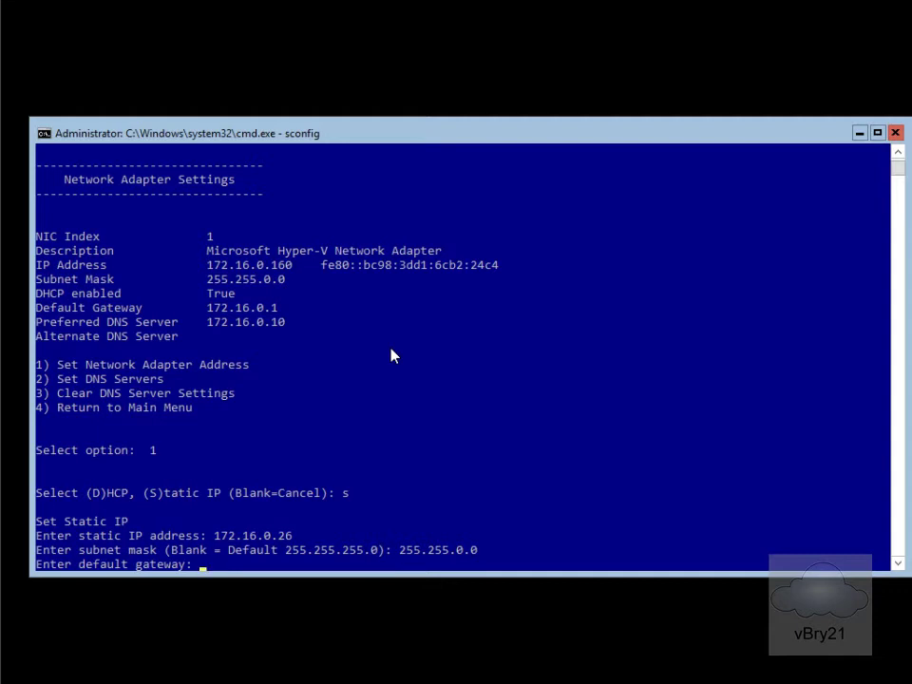
{"action": "type", "text": "172.16.0.1"}
{"action": "key", "text": "Return"}
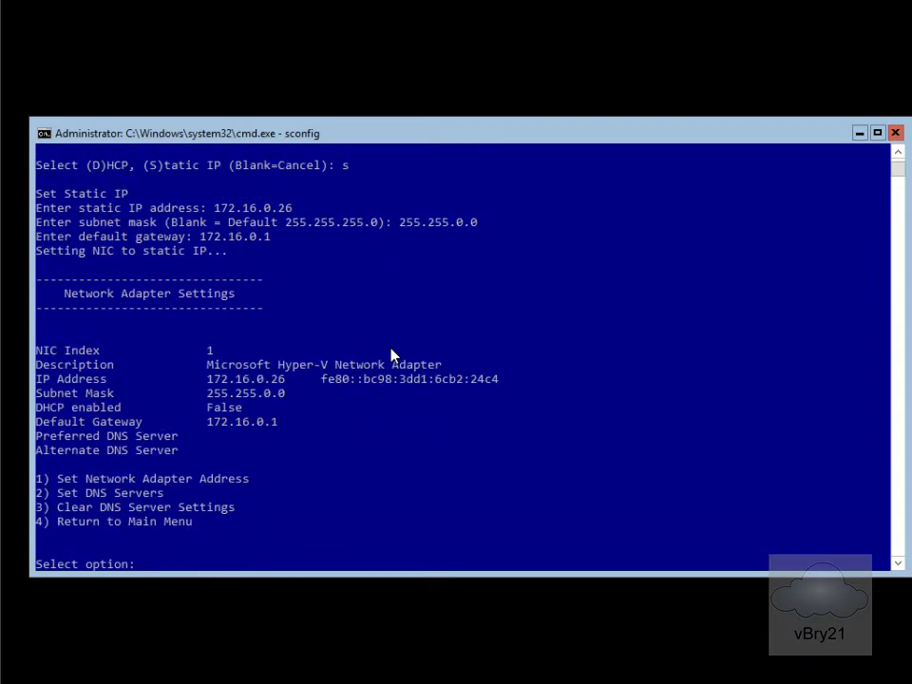
{"action": "type", "text": "2"}
{"action": "key", "text": "Return"}
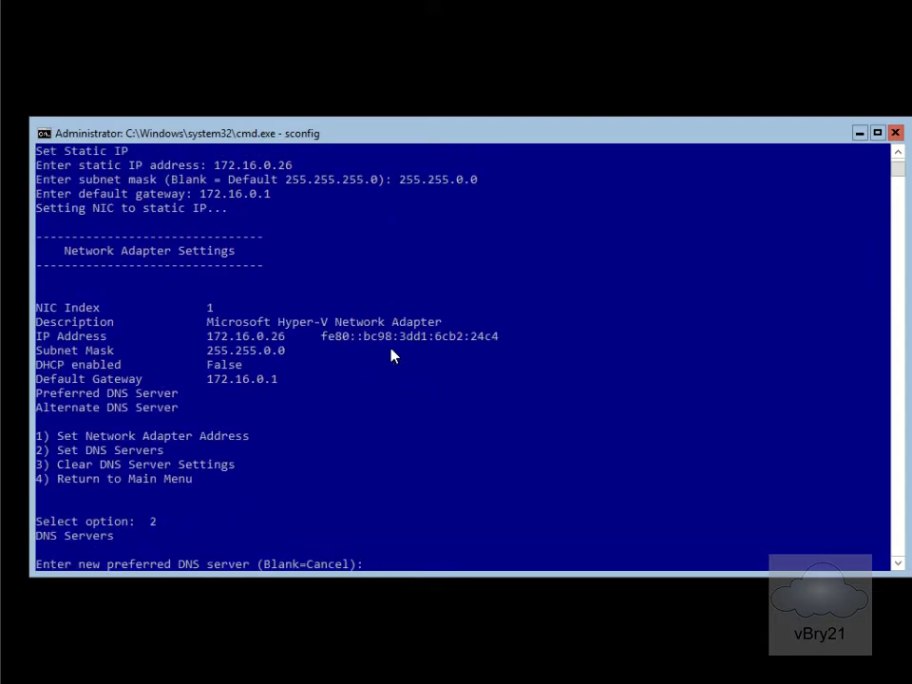
- Set preferred DNS server 172.16.0.1, leave the alternate empty, and return to the main menu
{"action": "type", "text": "172.16.0.1"}
{"action": "key", "text": "Return"}
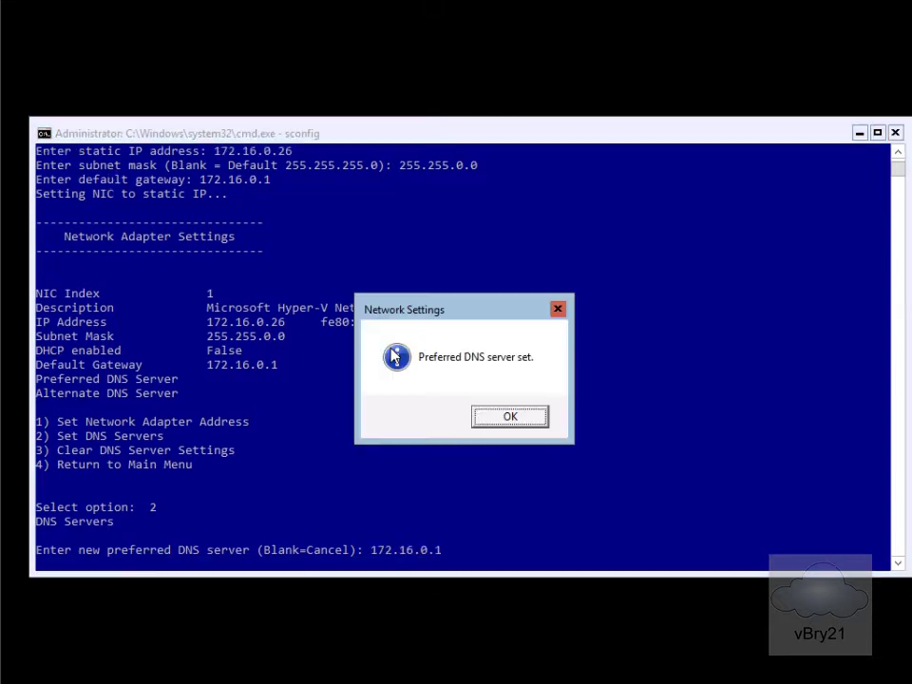
{"action": "left_click", "coordinate": [501, 419]}
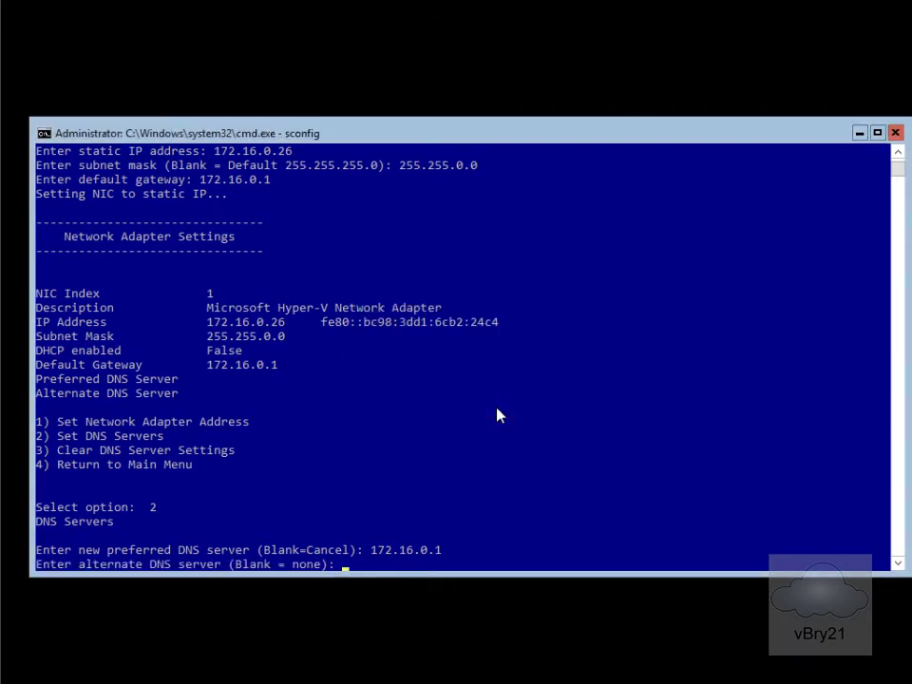
{"action": "key", "text": "Return"}
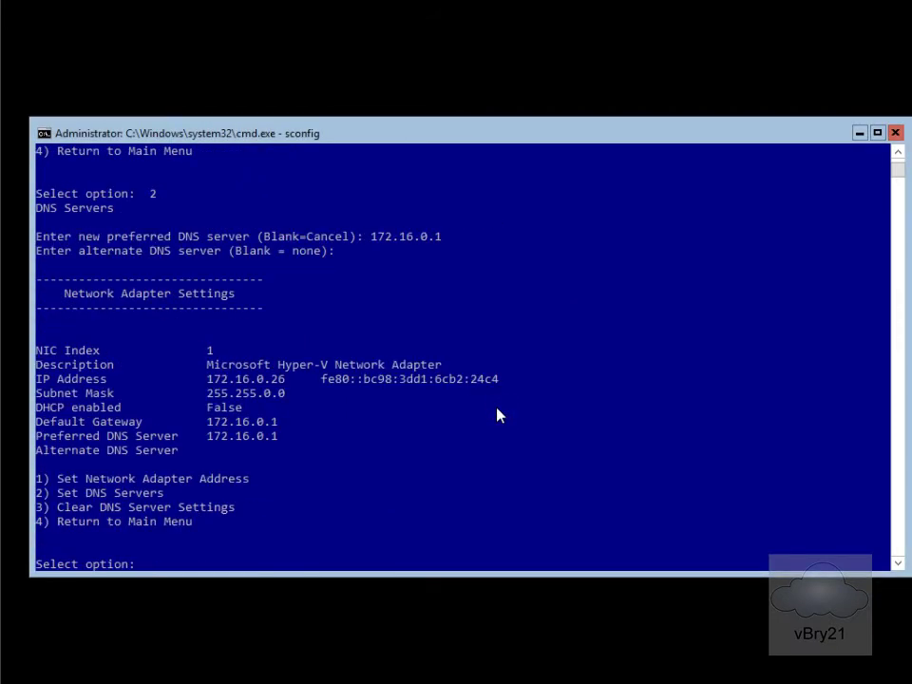
{"action": "type", "text": "4"}
{"action": "key", "text": "Return"}
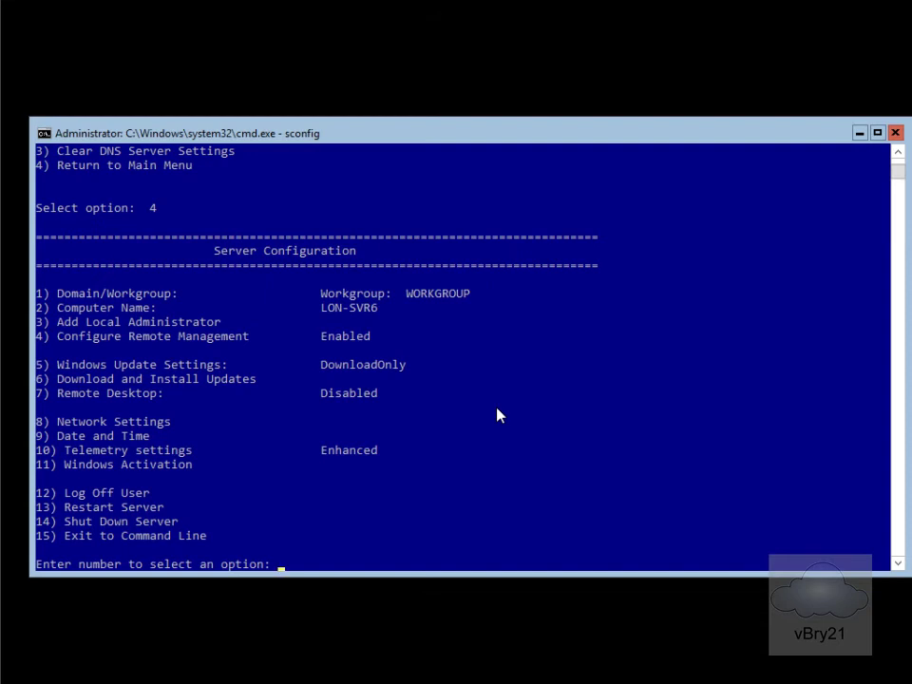
- Join the domain adatum.com using the domain administrator account
{"action": "type", "text": "1"}
{"action": "key", "text": "Return"}
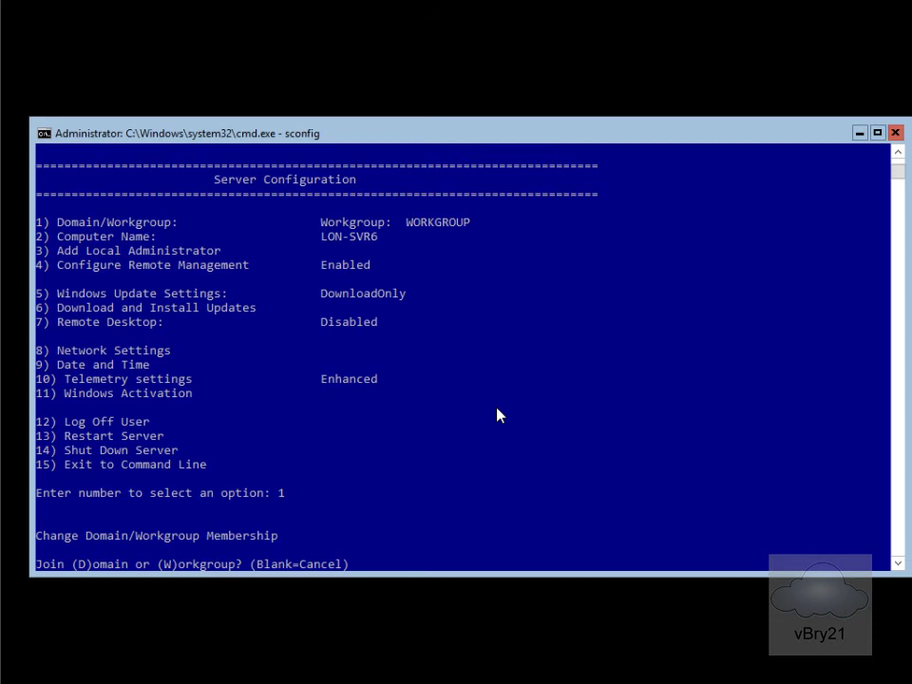
{"action": "type", "text": "d"}
{"action": "key", "text": "Return"}
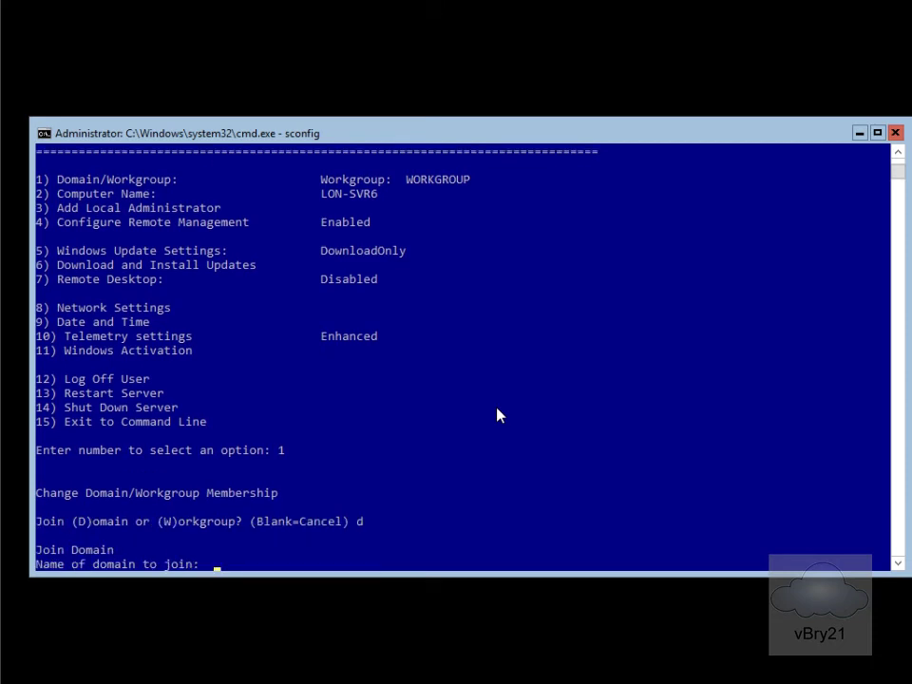
{"action": "type", "text": "adatum.com"}
{"action": "key", "text": "Return"}
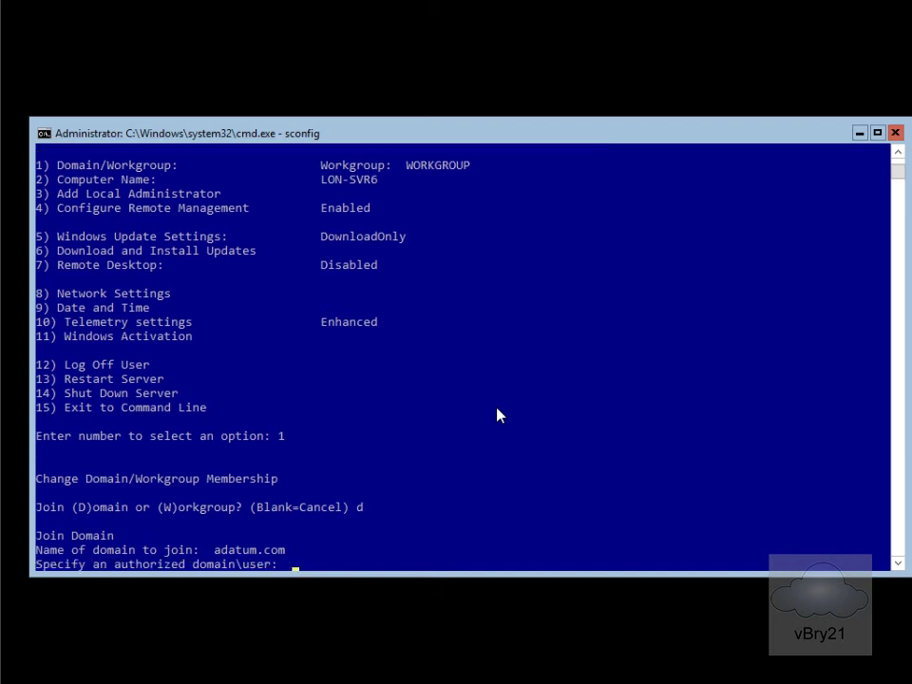
{"action": "type", "text": "adatum\\administrator"}
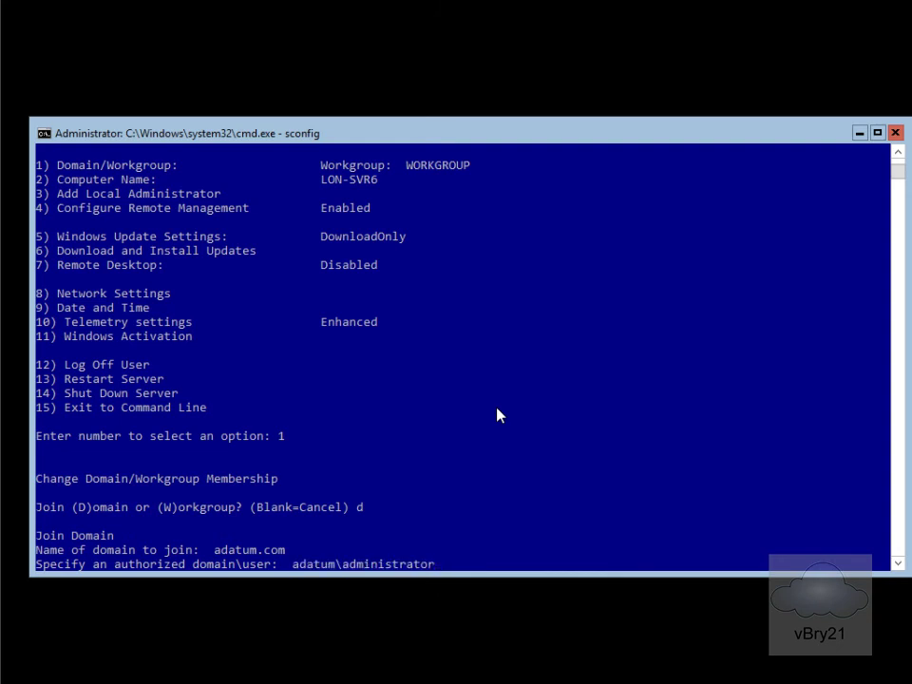
{"action": "key", "text": "Return"}
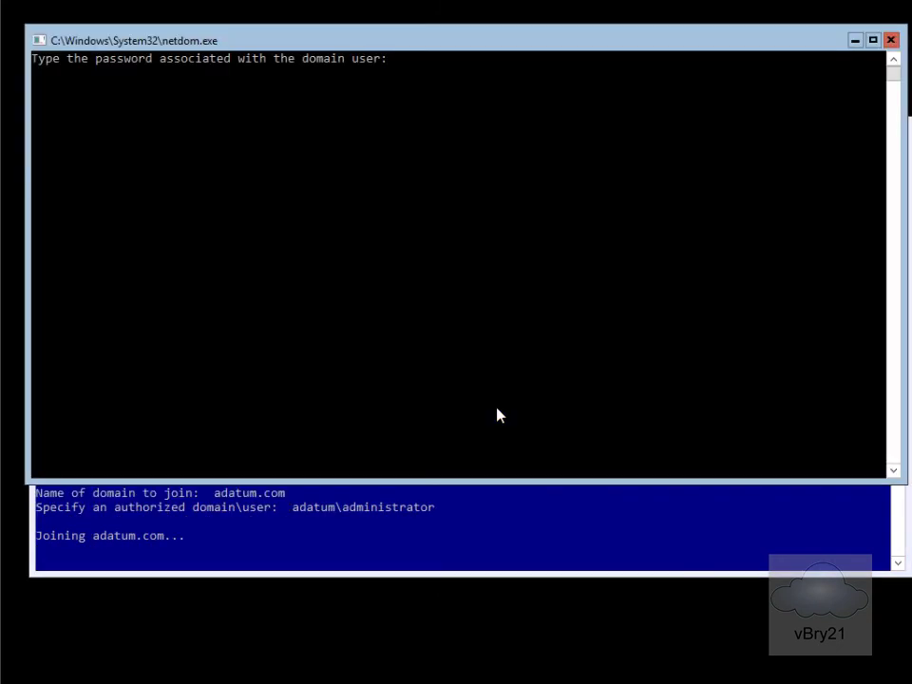